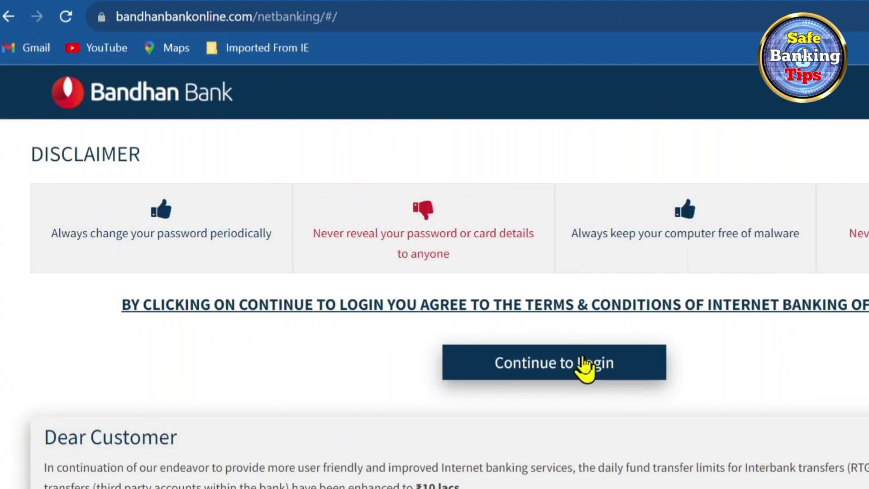
Step: Proceed past the login disclaimer and the FD tenure message, and open the Regular Fixed Deposit application form
{"action": "left_click", "coordinate": [582, 358]}
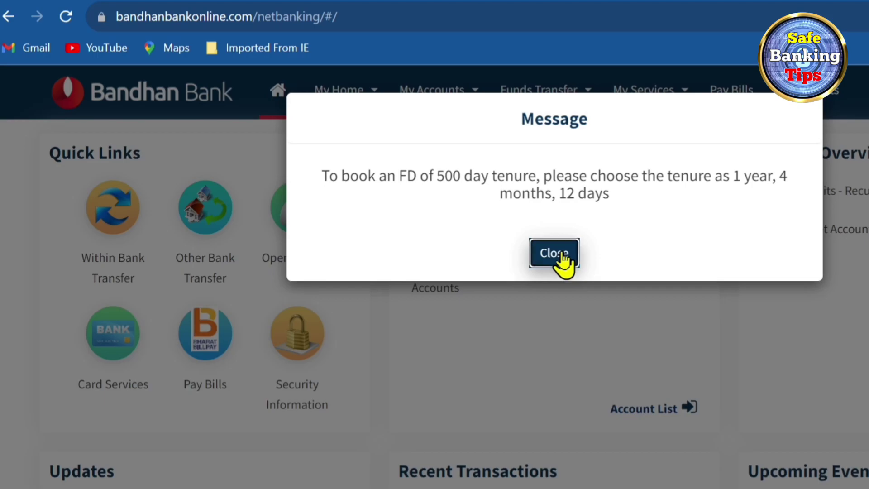
{"action": "left_click", "coordinate": [560, 258]}
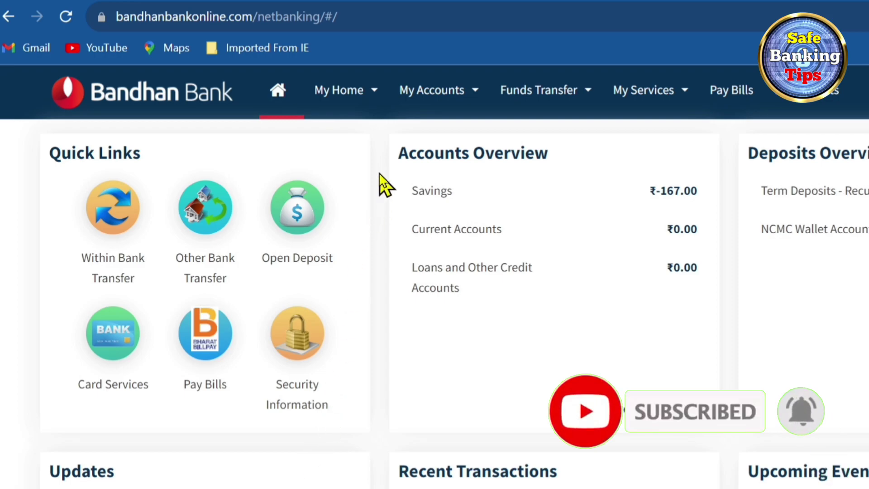
{"action": "left_click", "coordinate": [436, 98]}
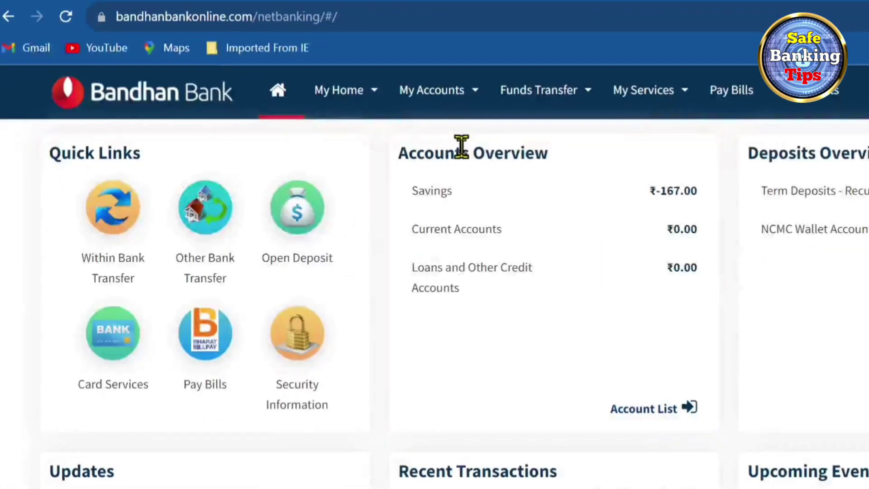
{"action": "left_click", "coordinate": [457, 122]}
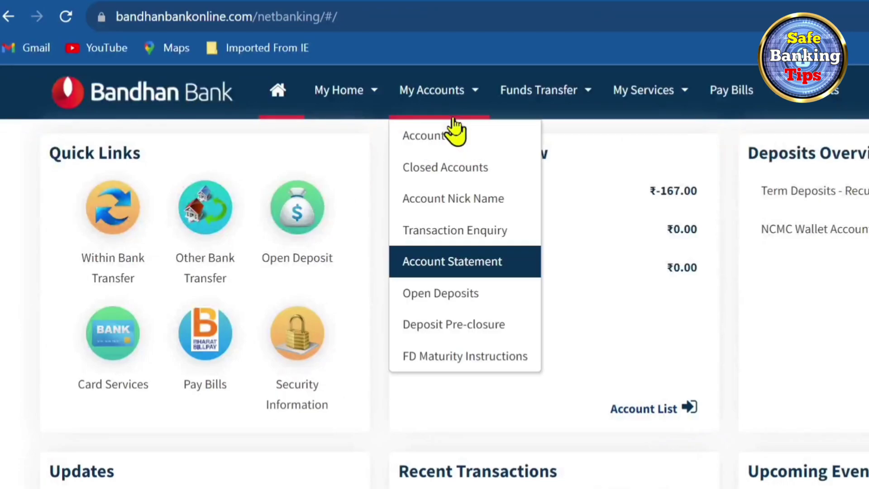
{"action": "left_click", "coordinate": [451, 298]}
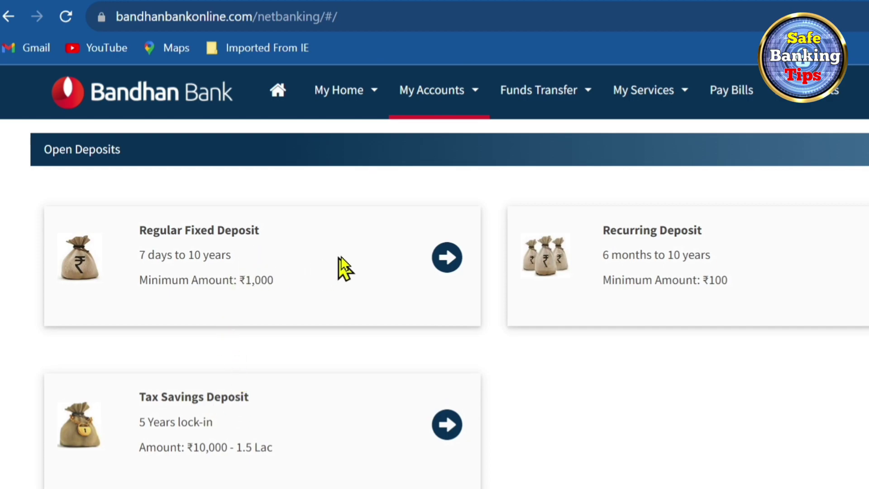
{"action": "left_click", "coordinate": [446, 259]}
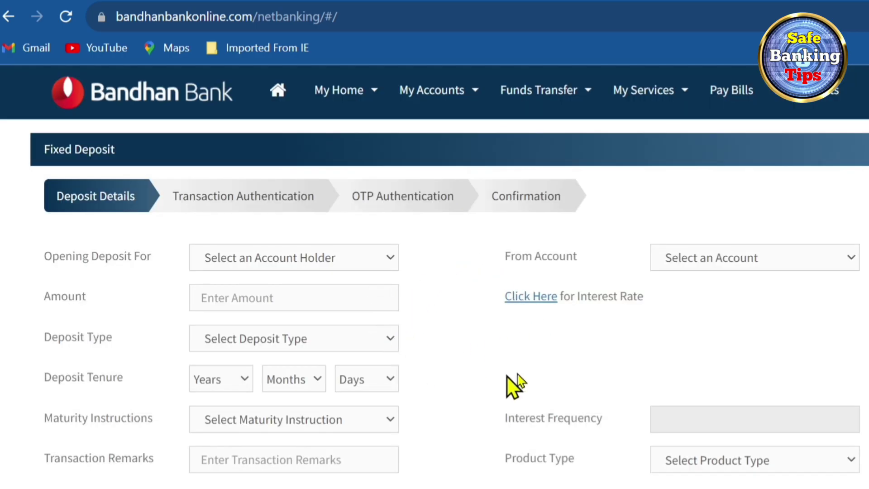
Step: Fill in the deposit with Self as the holder, the customer's account as the source account, and an amount of 50000
{"action": "left_click", "coordinate": [235, 259]}
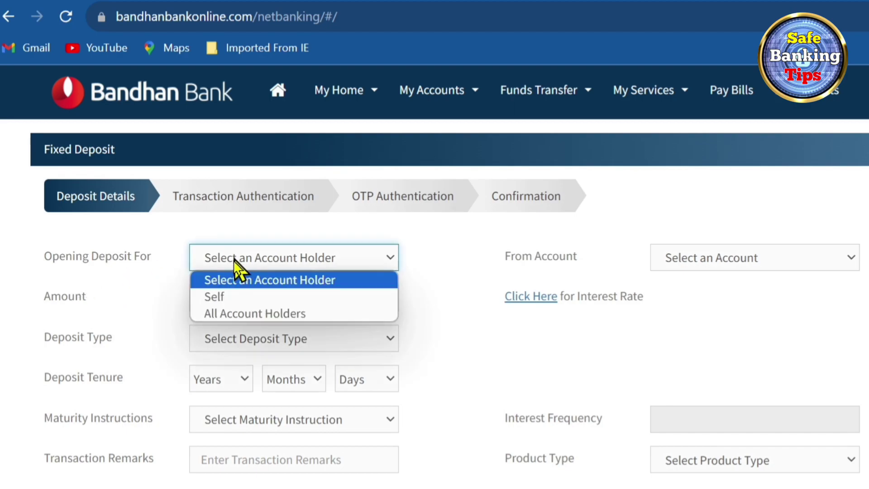
{"action": "left_click", "coordinate": [218, 301]}
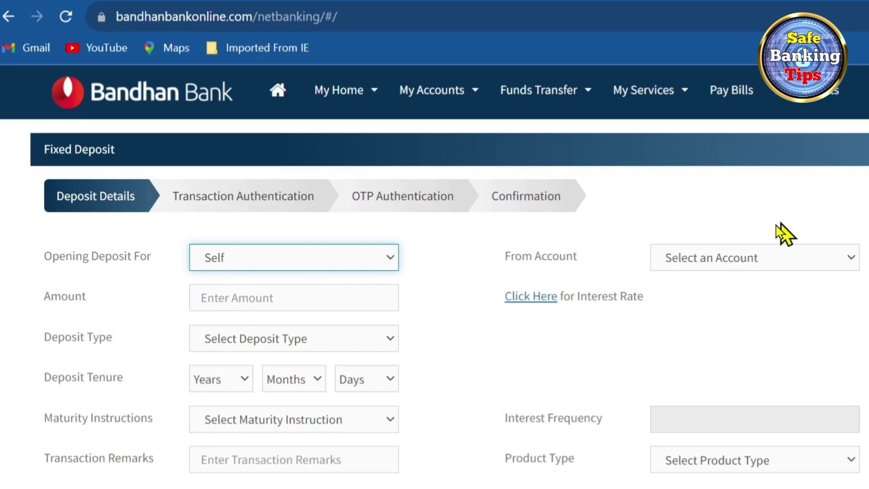
{"action": "left_click", "coordinate": [719, 259]}
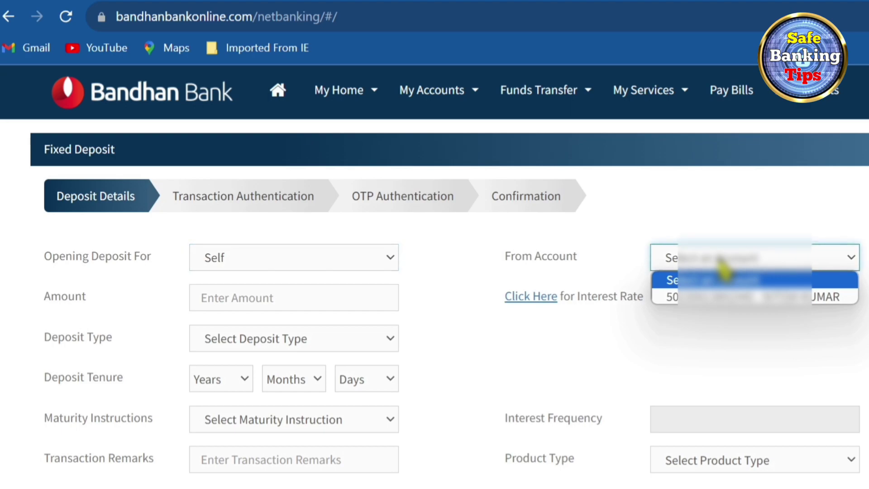
{"action": "left_click", "coordinate": [725, 297]}
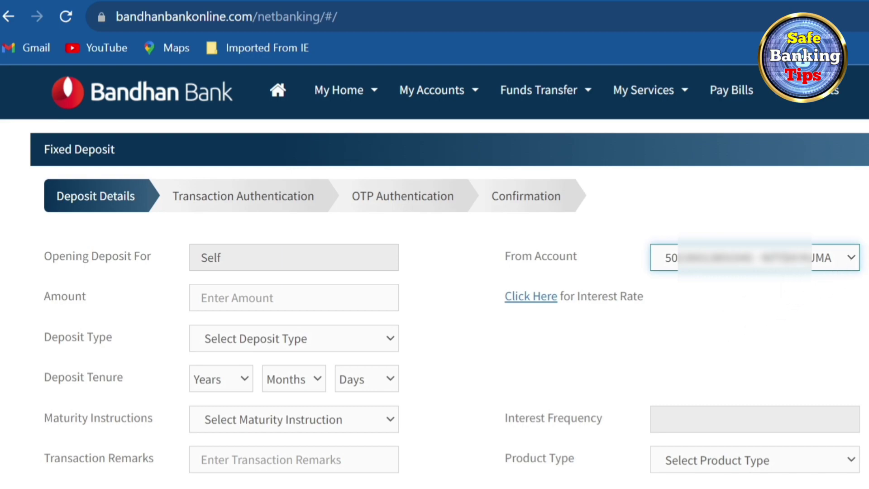
{"action": "left_click_drag", "start_coordinate": [505, 257], "coordinate": [834, 258]}
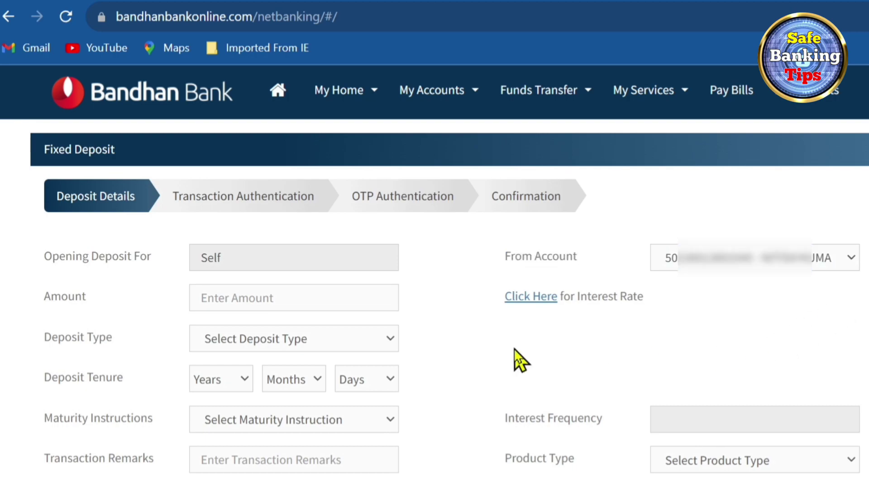
{"action": "left_click", "coordinate": [333, 296]}
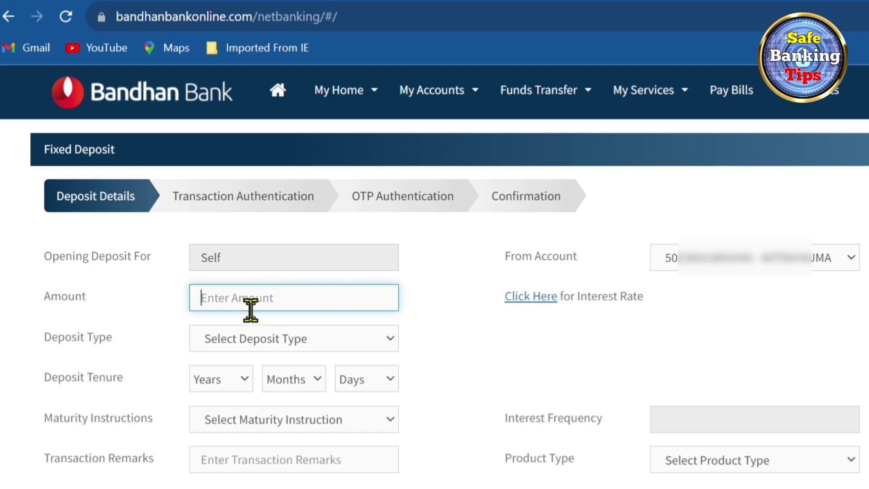
{"action": "type", "text": "50000"}
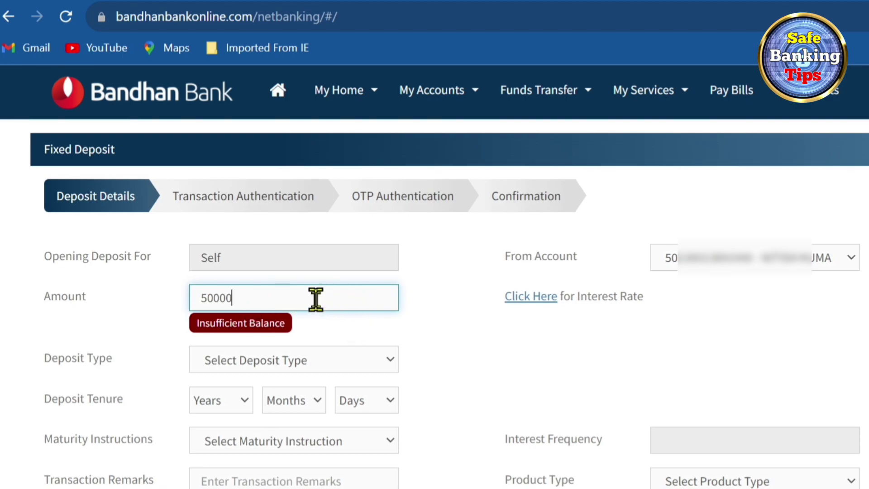
Step: Review the bank's published savings interest rates through the form's interest rate link and return to the fixed deposit form
{"action": "left_click", "coordinate": [534, 300]}
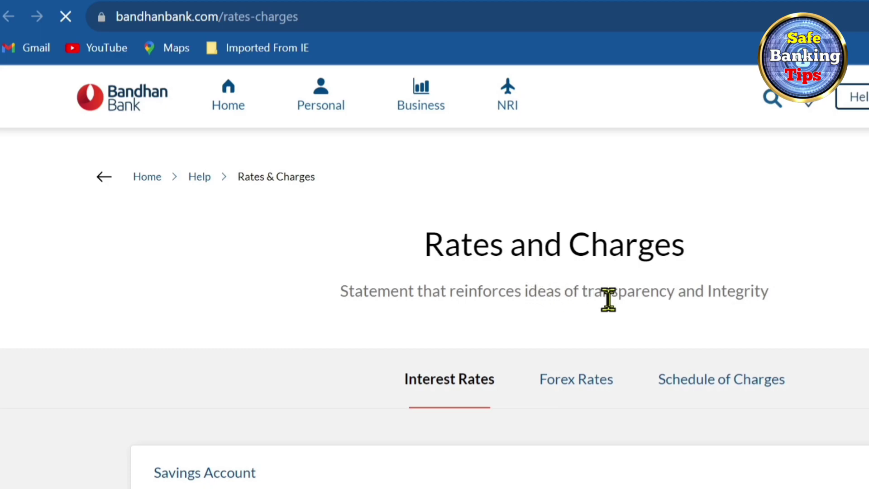
{"action": "scroll", "coordinate": [635, 314], "scroll_direction": "down", "scroll_amount": 5}
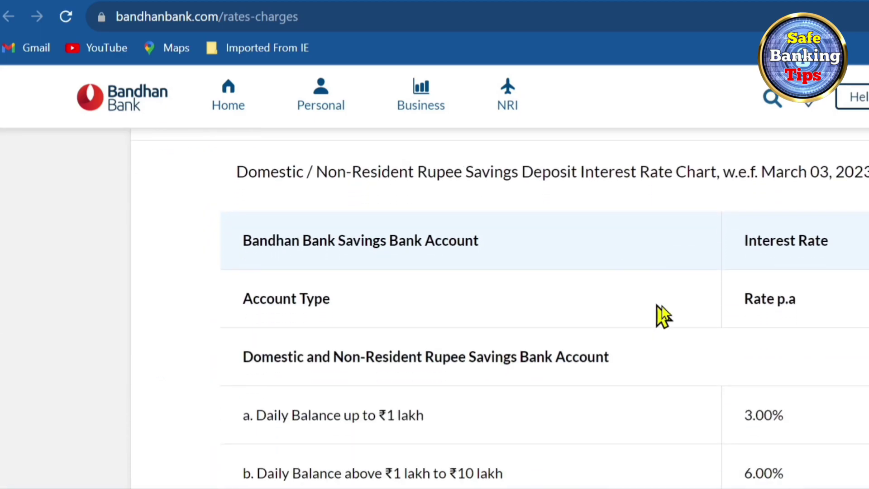
{"action": "scroll", "coordinate": [632, 334], "scroll_direction": "down", "scroll_amount": 4}
{"action": "scroll", "coordinate": [634, 335], "scroll_direction": "down", "scroll_amount": 5}
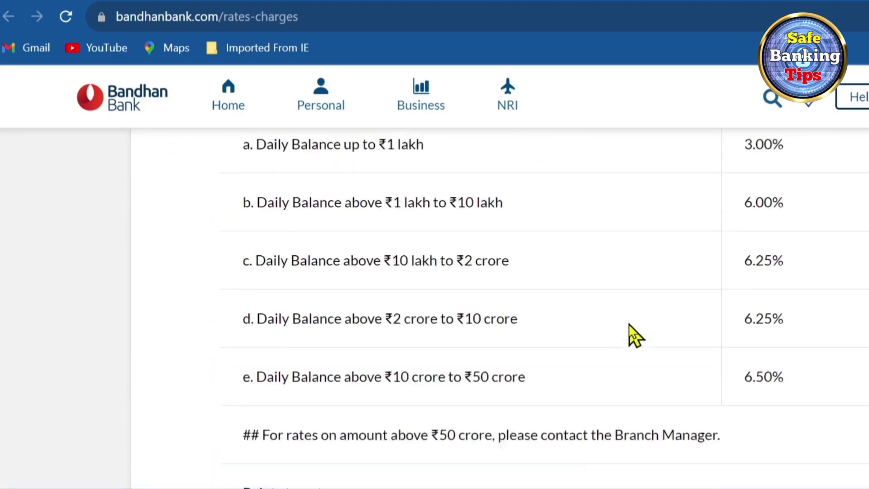
{"action": "scroll", "coordinate": [593, 287], "scroll_direction": "up", "scroll_amount": 10}
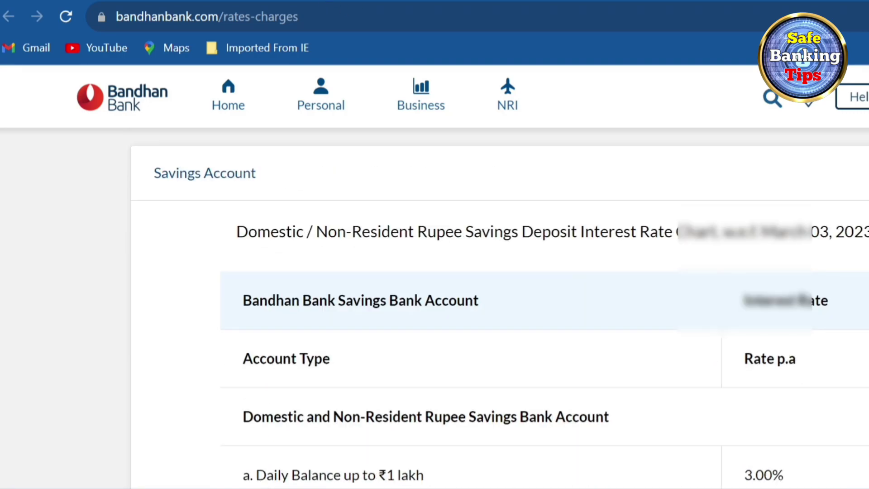
{"action": "left_click", "coordinate": [212, 4]}
{"action": "left_click", "coordinate": [295, 360]}
{"action": "key", "text": "Escape"}
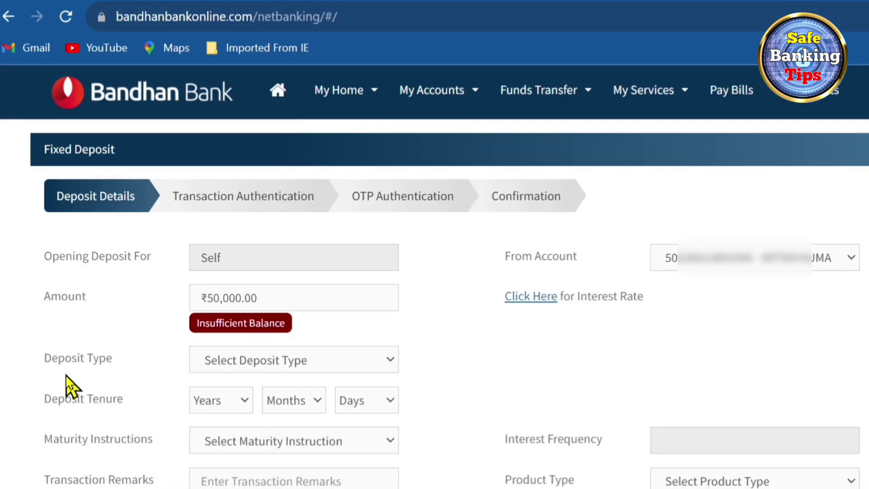
Step: Set the deposit type to On Maturity and highlight the maximum term allowed
{"action": "left_click", "coordinate": [254, 361]}
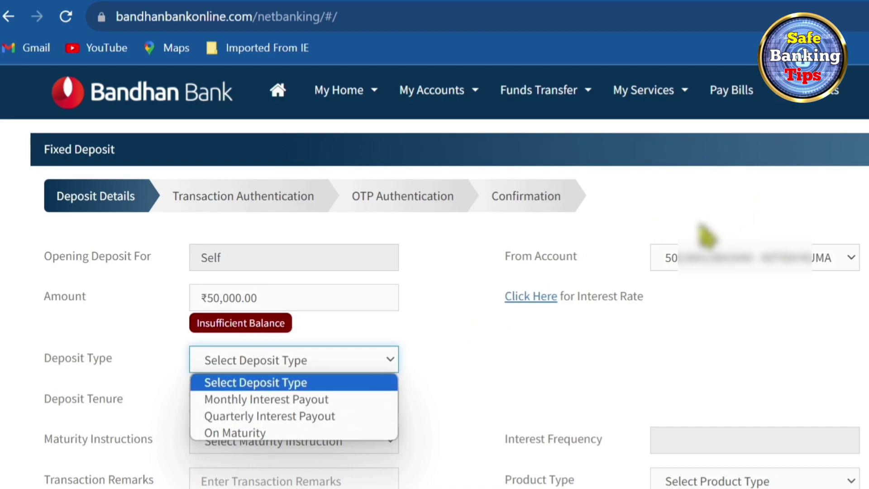
{"action": "left_click", "coordinate": [252, 433]}
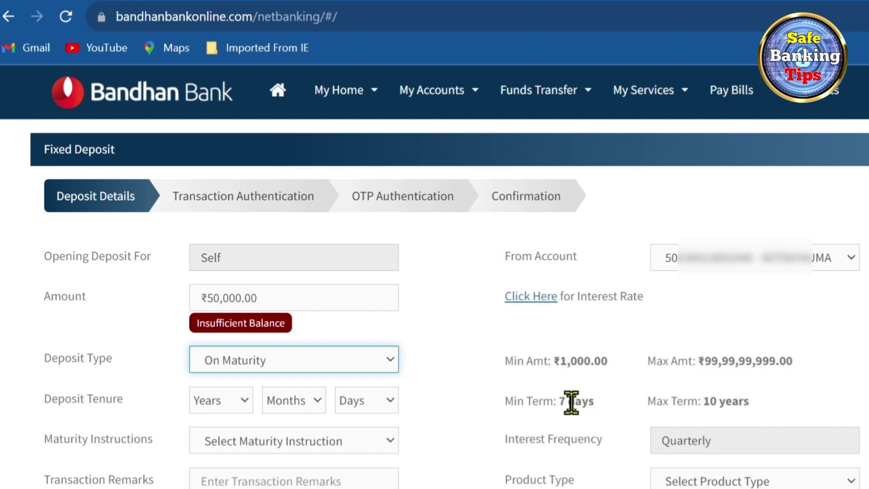
{"action": "left_click_drag", "start_coordinate": [703, 402], "coordinate": [763, 395]}
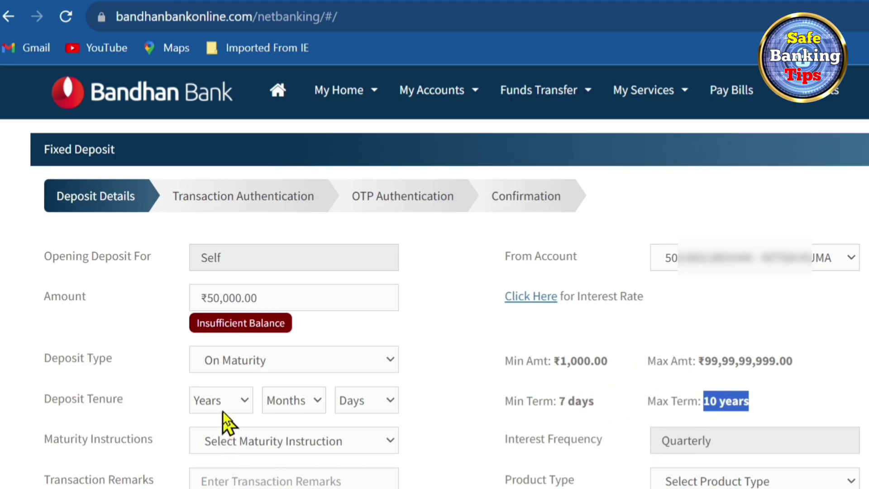
Step: Set the deposit tenure to 3 years, 2 months and 9 days
{"action": "left_click", "coordinate": [240, 403]}
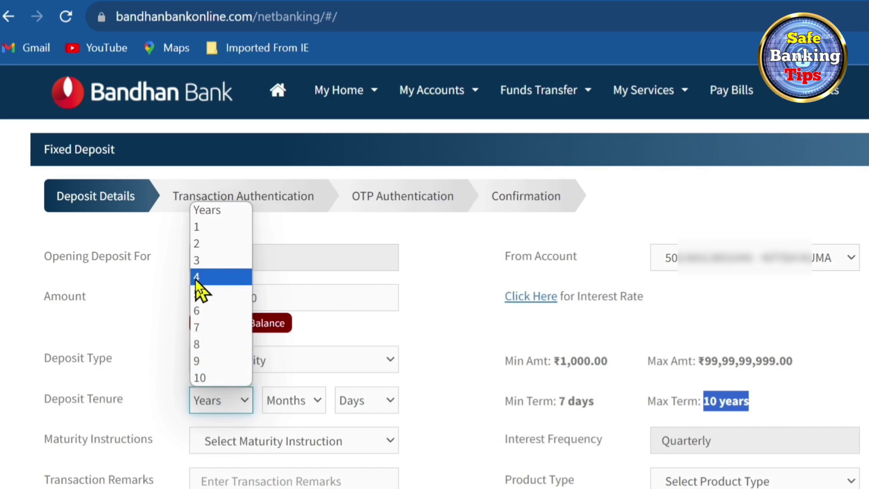
{"action": "left_click", "coordinate": [196, 261]}
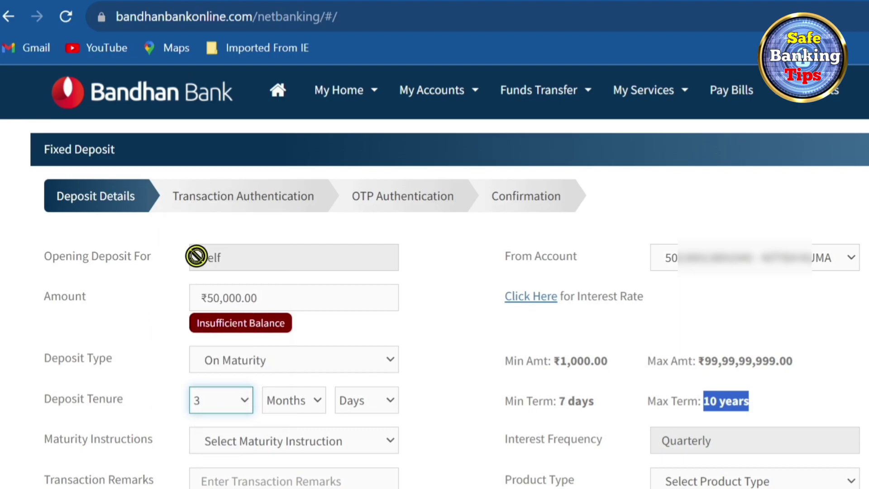
{"action": "left_click", "coordinate": [319, 401]}
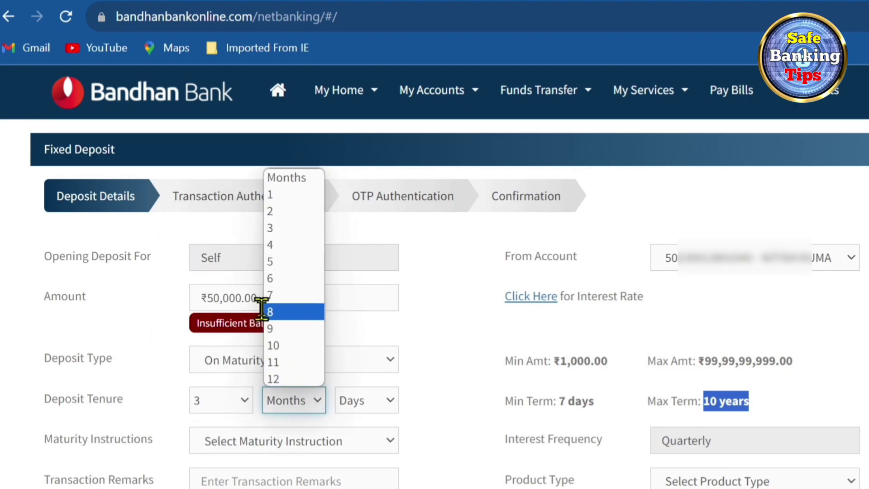
{"action": "left_click", "coordinate": [277, 222]}
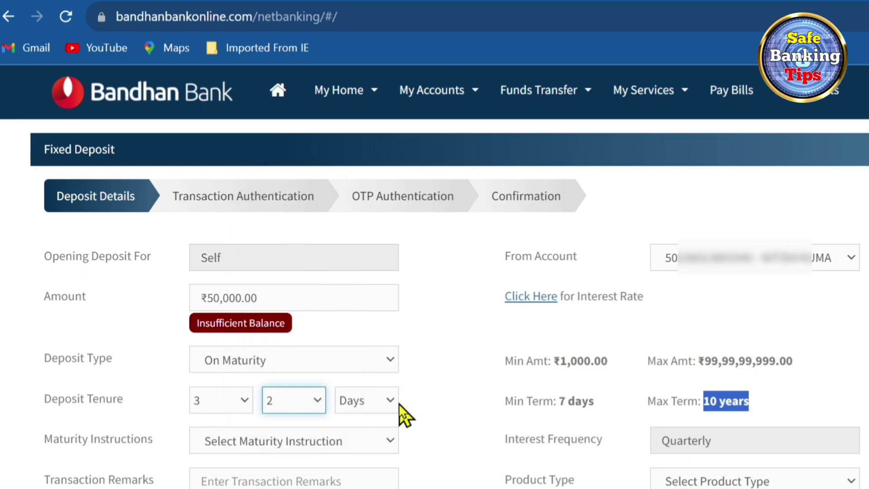
{"action": "left_click", "coordinate": [386, 401]}
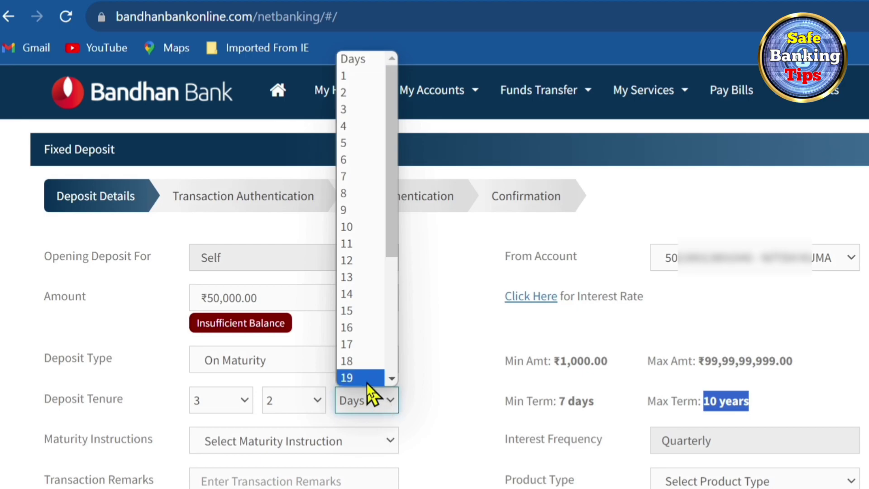
{"action": "left_click", "coordinate": [347, 209]}
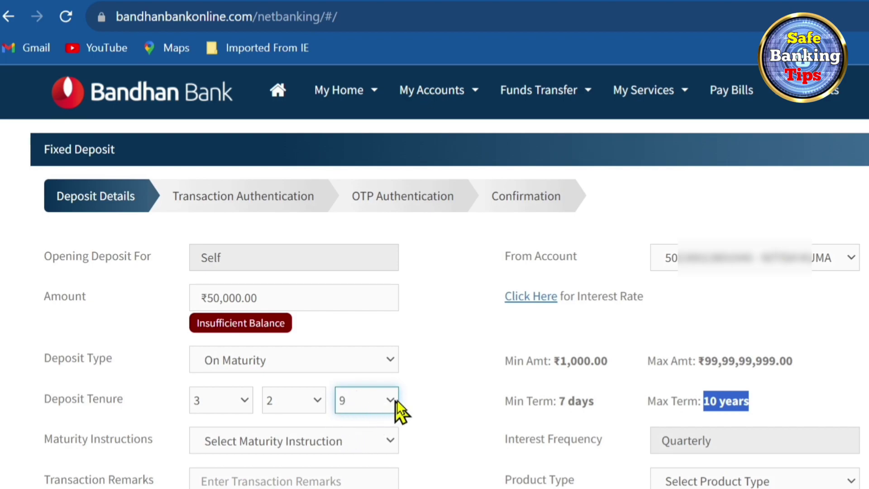
Step: Set the maturity instruction to Transfer To Another Account, with the customer's account as the principal and maturity credit account
{"action": "scroll", "coordinate": [410, 407], "scroll_direction": "down", "scroll_amount": 1}
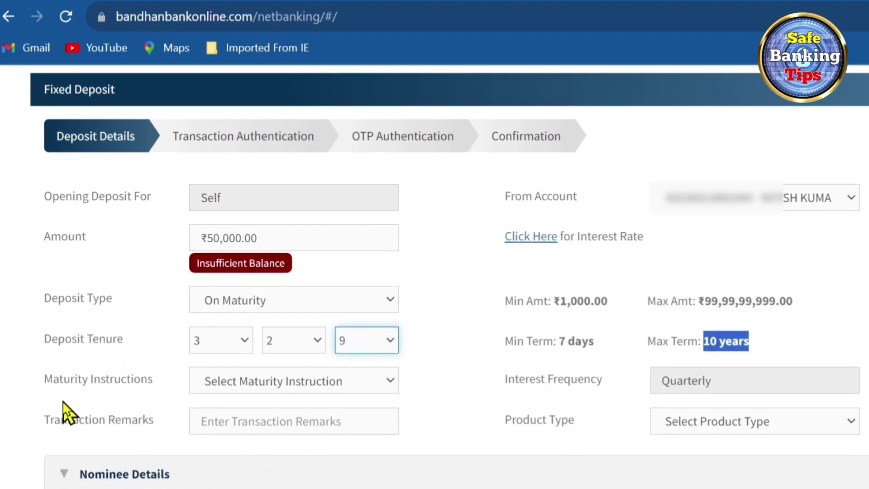
{"action": "left_click", "coordinate": [245, 373]}
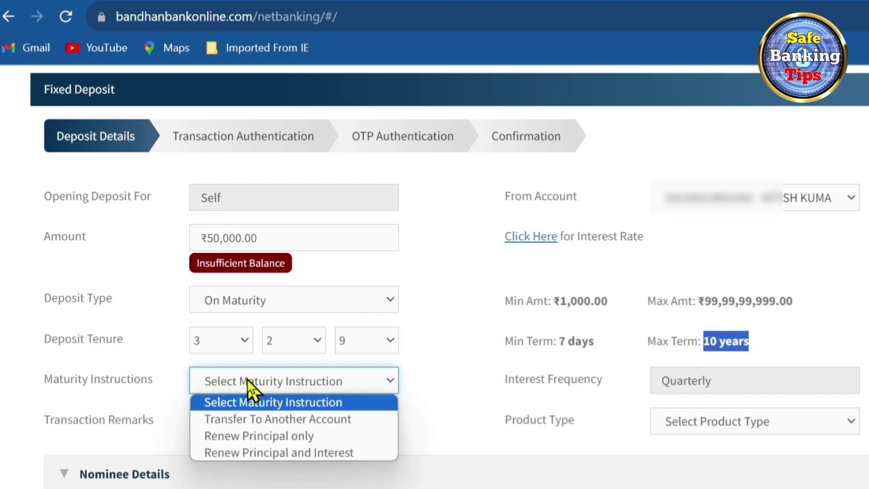
{"action": "left_click", "coordinate": [278, 419]}
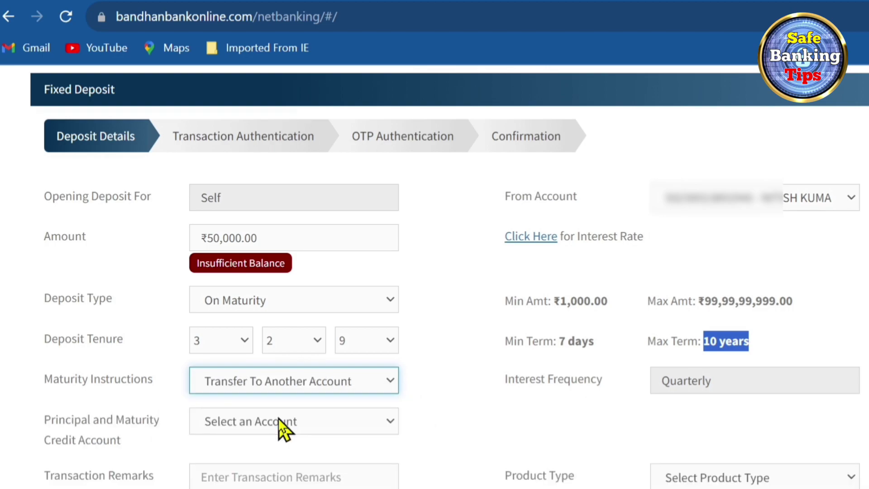
{"action": "left_click", "coordinate": [242, 420]}
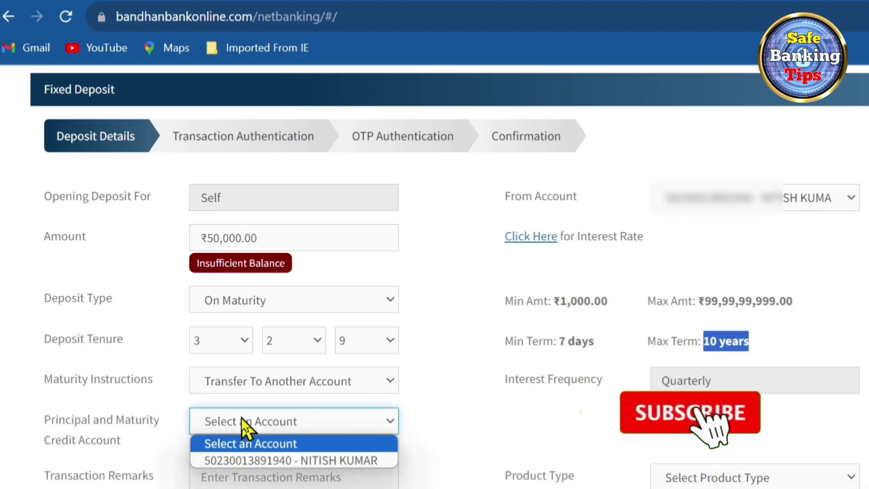
{"action": "left_click", "coordinate": [268, 464]}
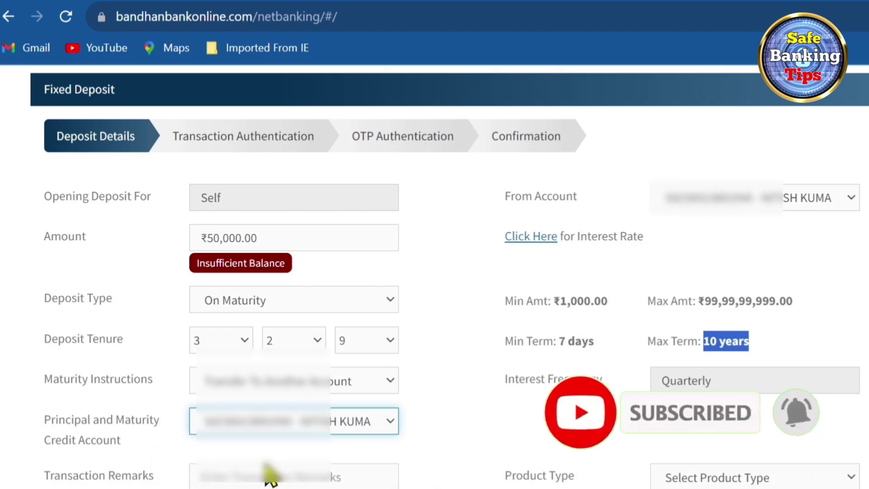
{"action": "left_click", "coordinate": [195, 423]}
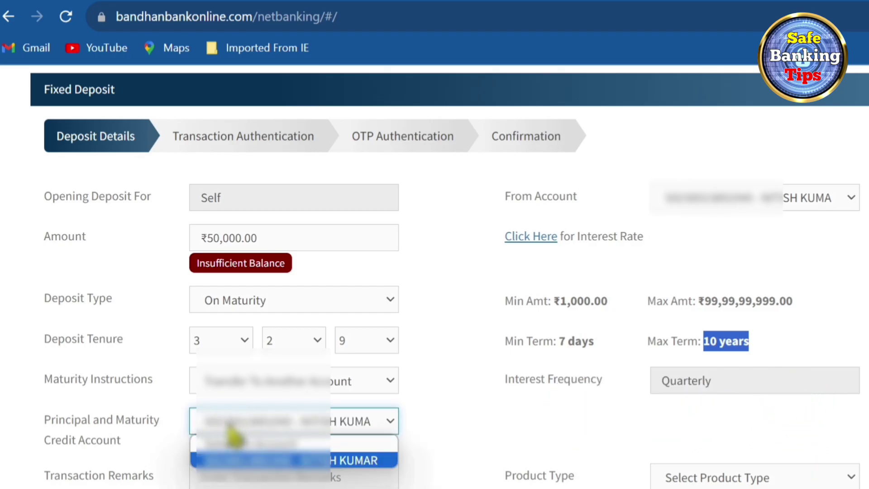
{"action": "left_click", "coordinate": [229, 428]}
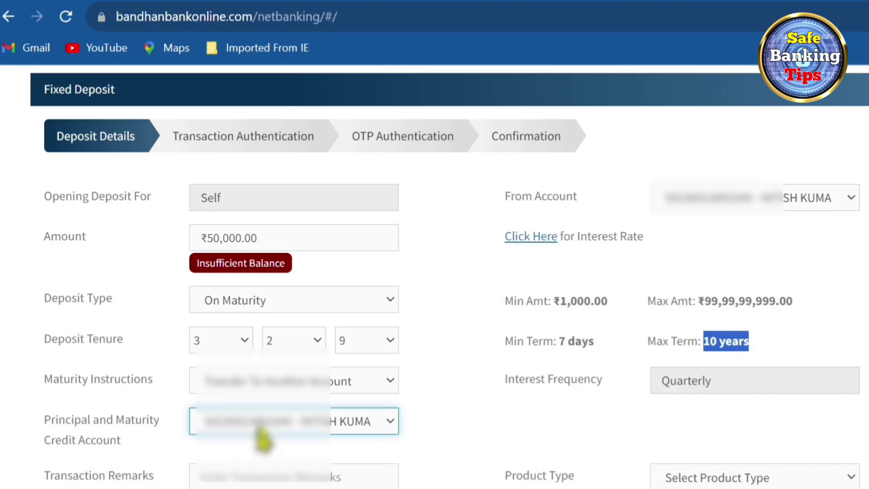
{"action": "scroll", "coordinate": [271, 448], "scroll_direction": "down", "scroll_amount": 1}
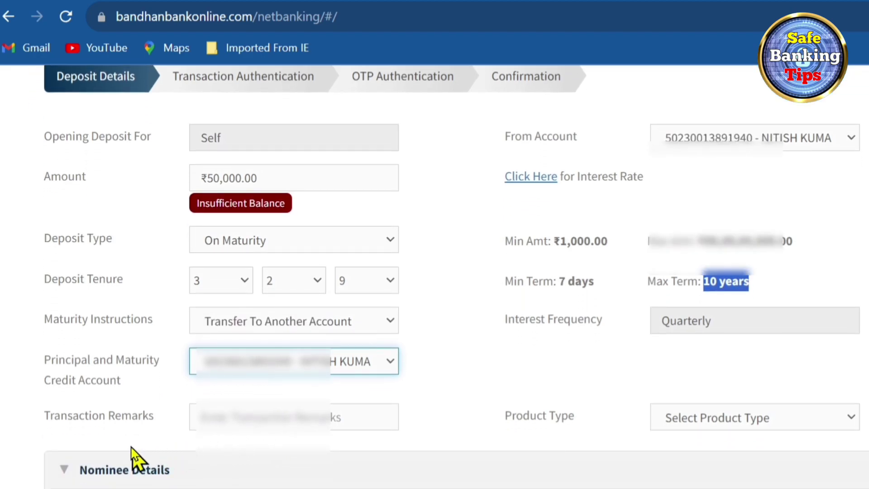
Step: Leave the transaction remarks blank and set the product type to FD - Advantage-Cumulative
{"action": "left_click", "coordinate": [228, 416]}
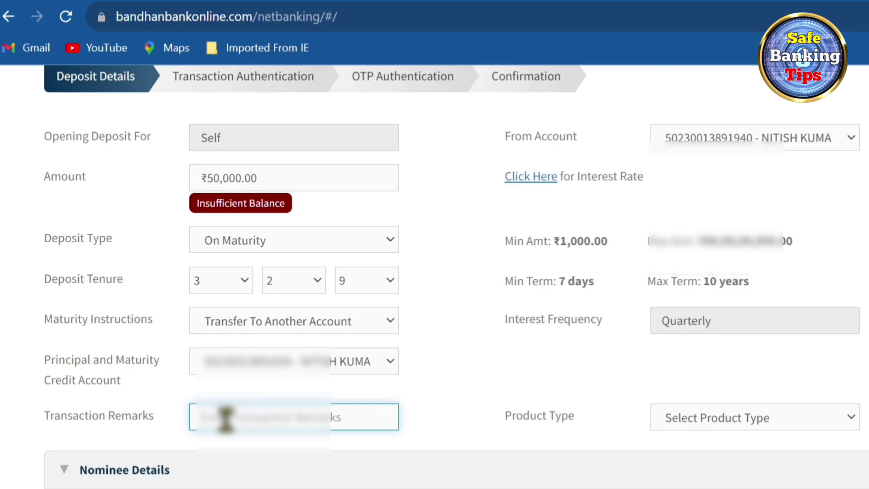
{"action": "left_click", "coordinate": [686, 424]}
{"action": "left_click", "coordinate": [693, 457]}
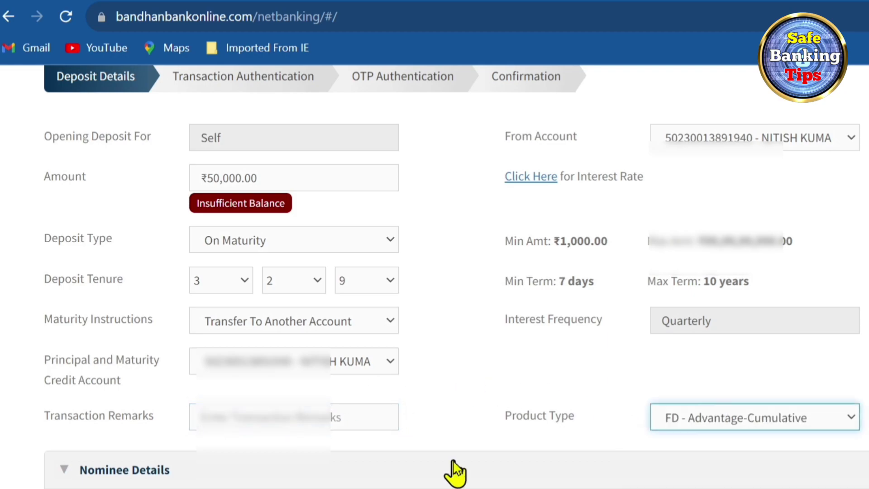
Step: Set the nomination for the deposit to No Nominee in the nominee details
{"action": "scroll", "coordinate": [453, 471], "scroll_direction": "down", "scroll_amount": 3}
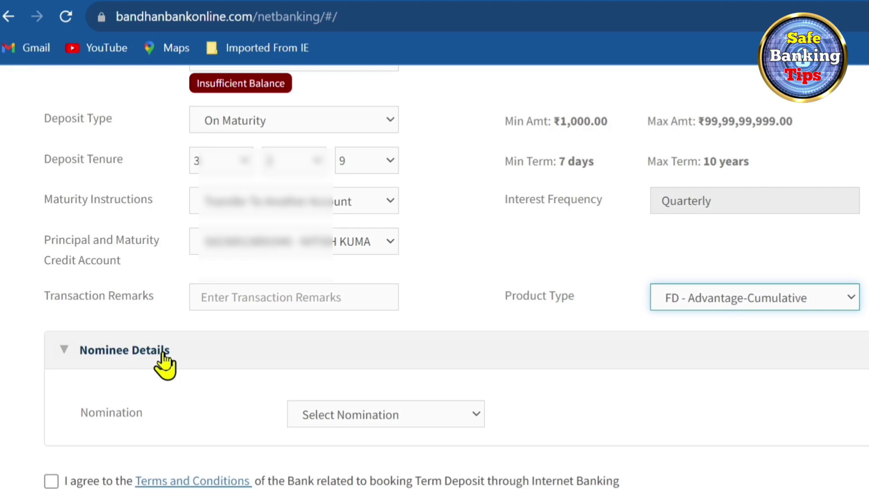
{"action": "left_click", "coordinate": [317, 414]}
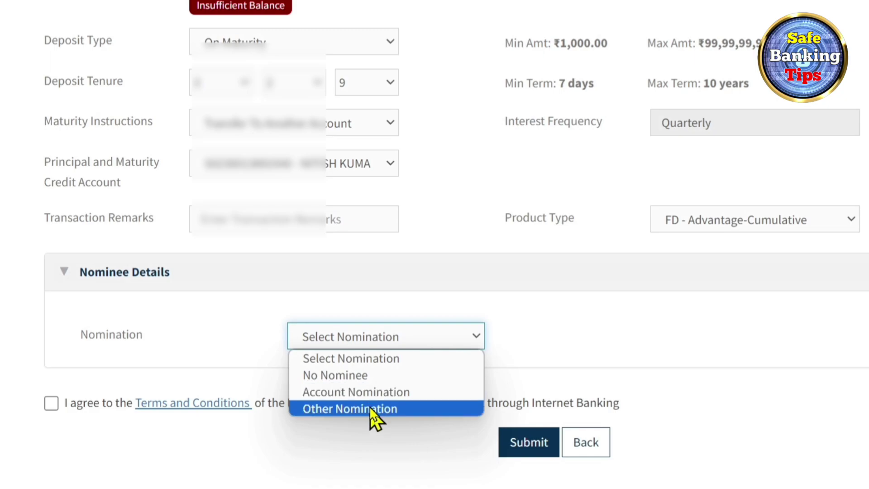
{"action": "left_click", "coordinate": [365, 385]}
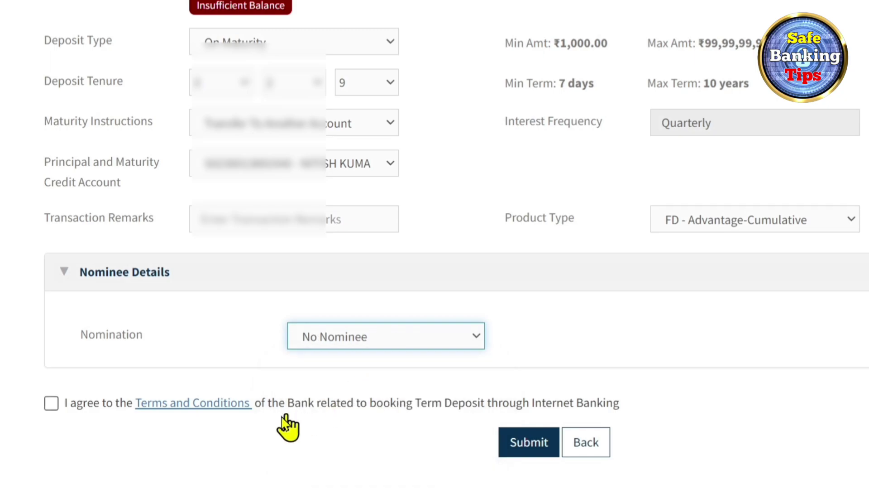
Step: Agree to the bank's term deposit terms and conditions and submit the fixed deposit form
{"action": "left_click", "coordinate": [51, 404]}
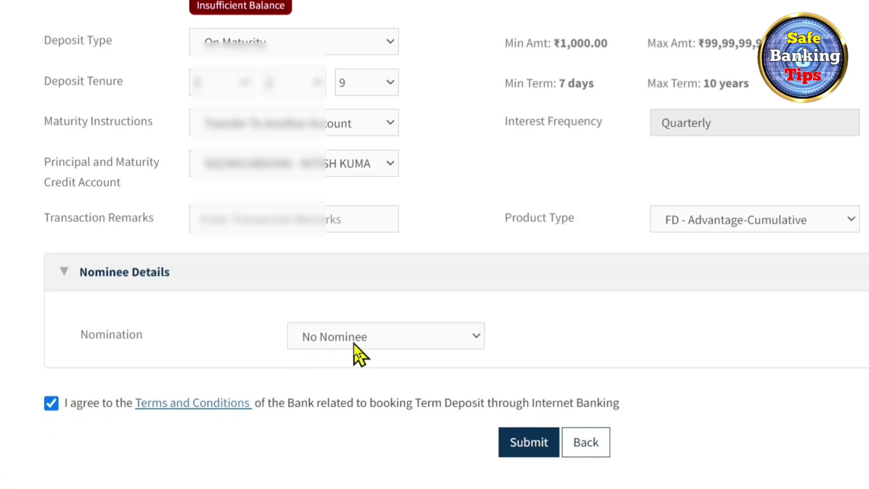
{"action": "scroll", "coordinate": [376, 362], "scroll_direction": "down", "scroll_amount": 2}
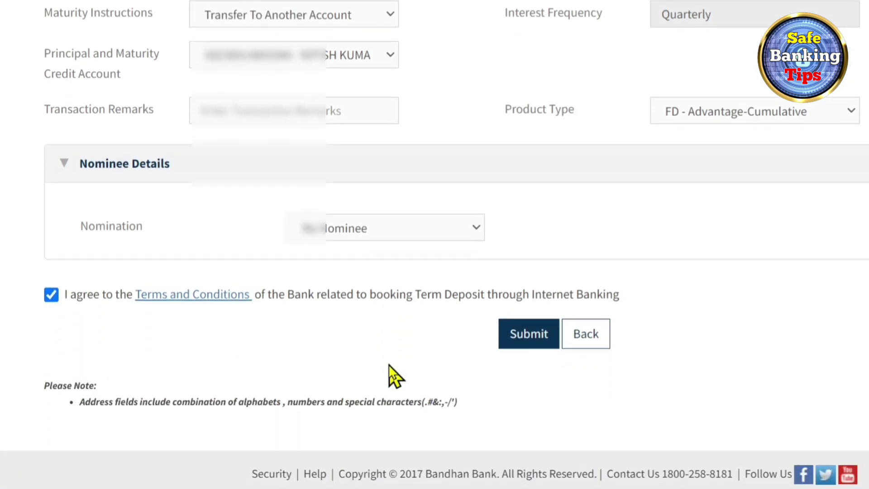
{"action": "left_click", "coordinate": [512, 339]}
Step: Open the Deposit Pre-closure page and review its deposit account number choices and closure notes
{"action": "scroll", "coordinate": [430, 335], "scroll_direction": "up", "scroll_amount": 1}
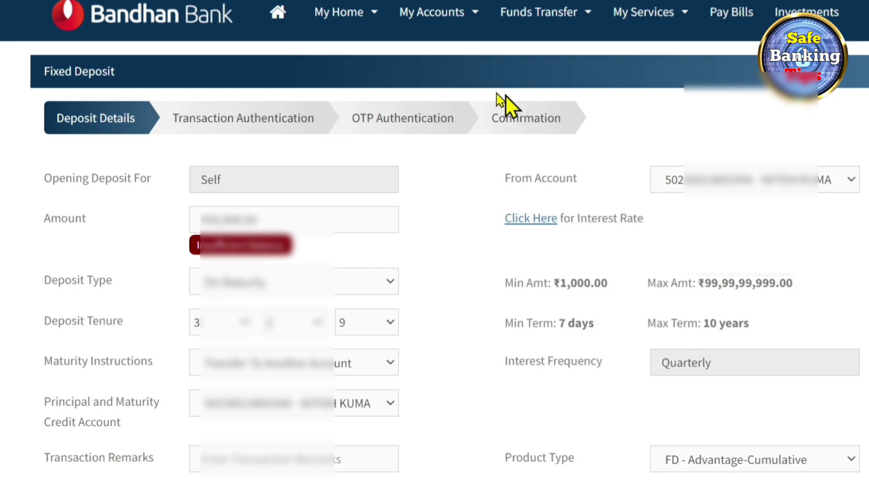
{"action": "mouse_move", "coordinate": [415, 20]}
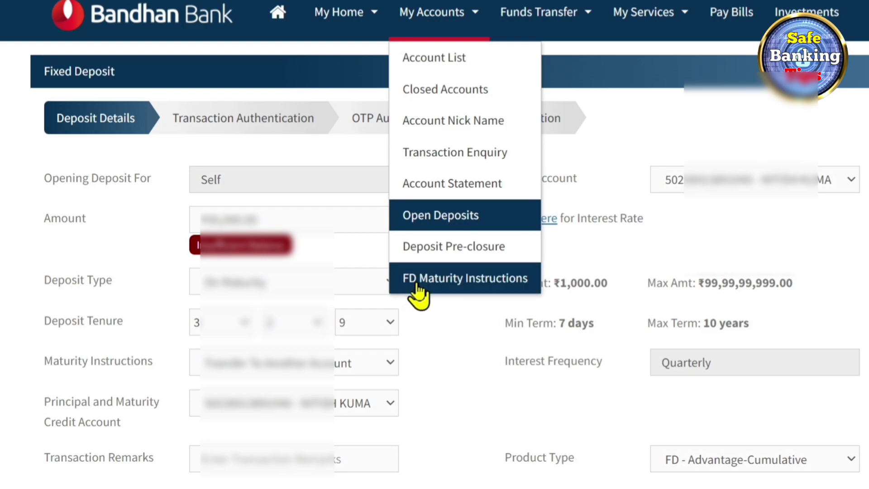
{"action": "left_click", "coordinate": [450, 247]}
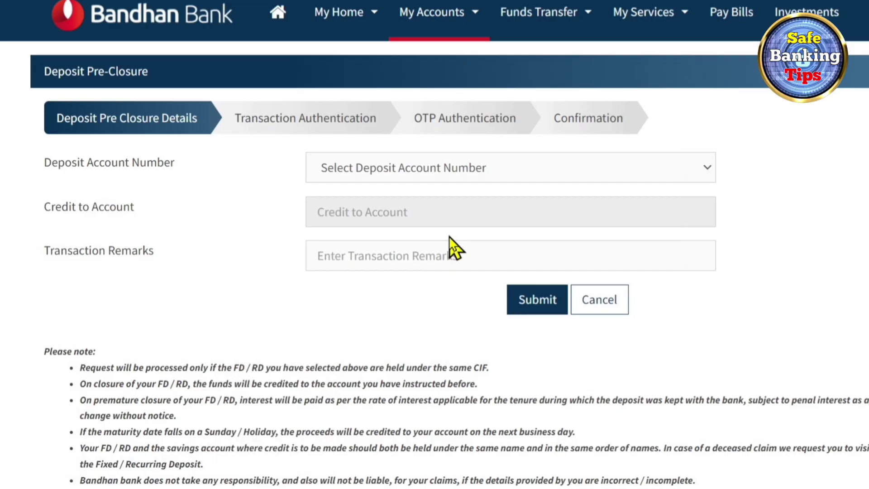
{"action": "left_click", "coordinate": [393, 171]}
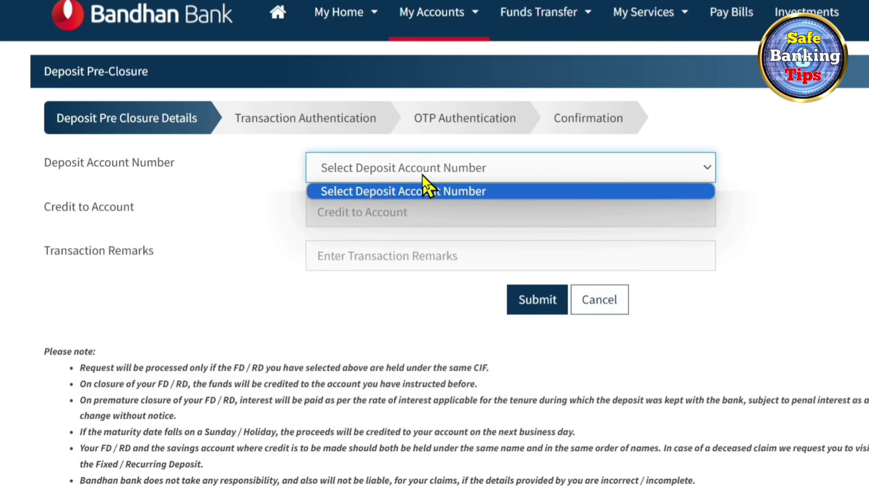
{"action": "left_click", "coordinate": [447, 163]}
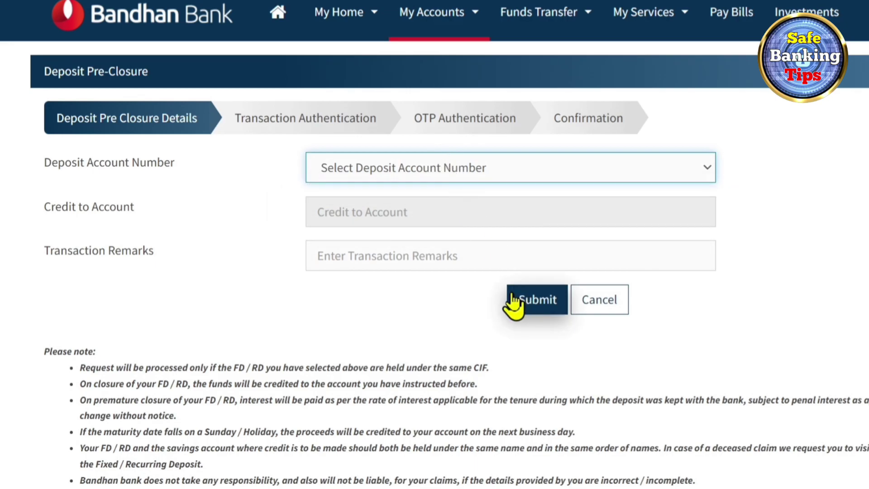
{"action": "scroll", "coordinate": [470, 269], "scroll_direction": "down", "scroll_amount": 1}
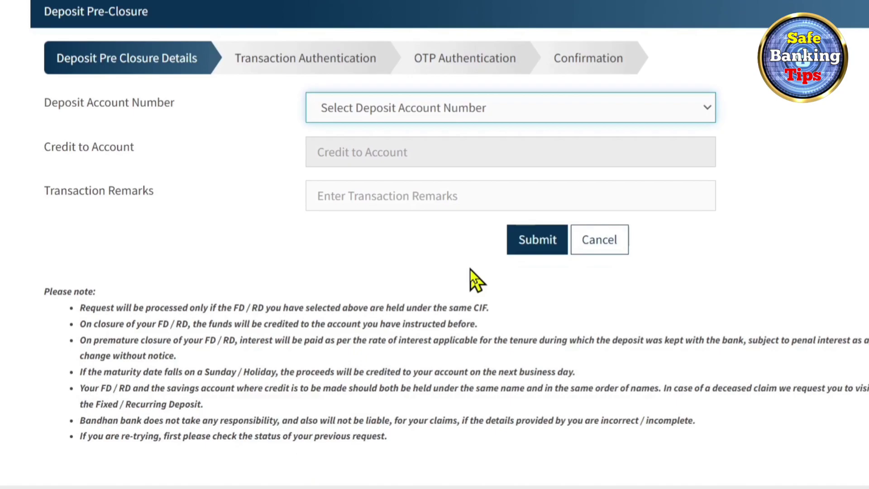
{"action": "scroll", "coordinate": [471, 272], "scroll_direction": "up", "scroll_amount": 1}
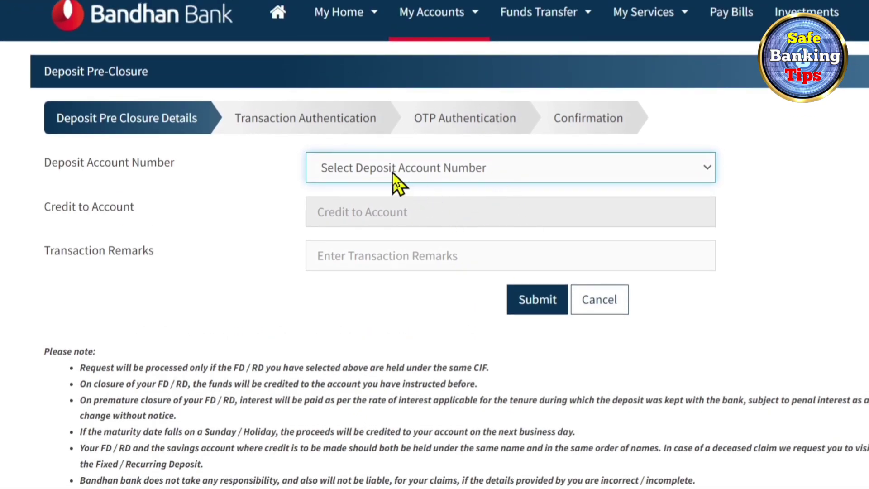
Step: Display the account services available under My Accounts
{"action": "mouse_move", "coordinate": [421, 15]}
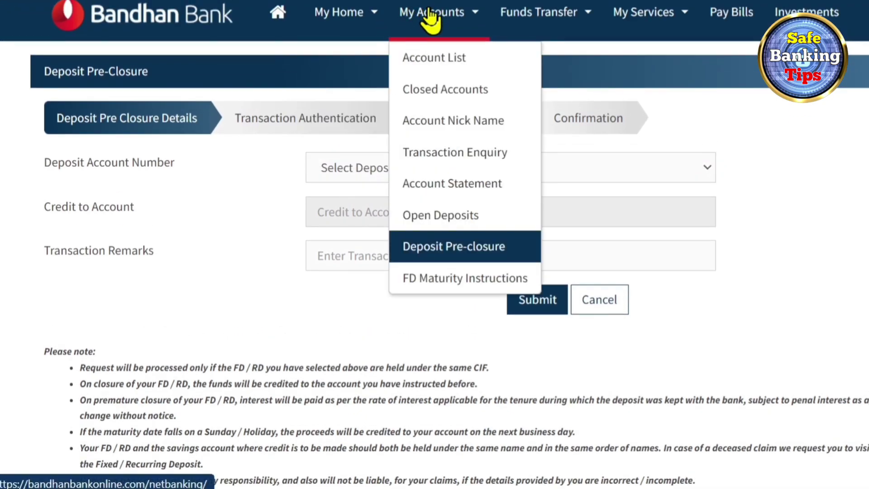